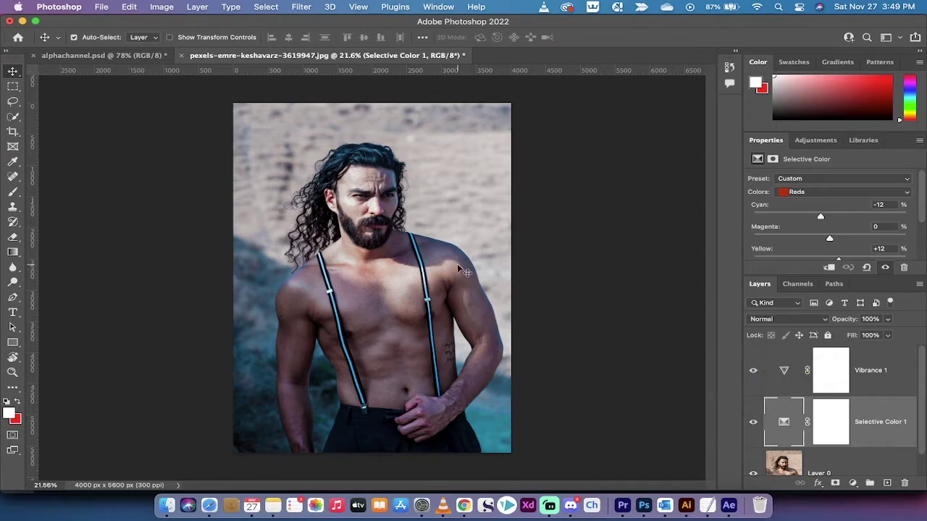
# Hide the Vibrance 1 and Selective Color 1 layers to compare, then show them again.
pyautogui.click(752, 373)
pyautogui.click(753, 421)
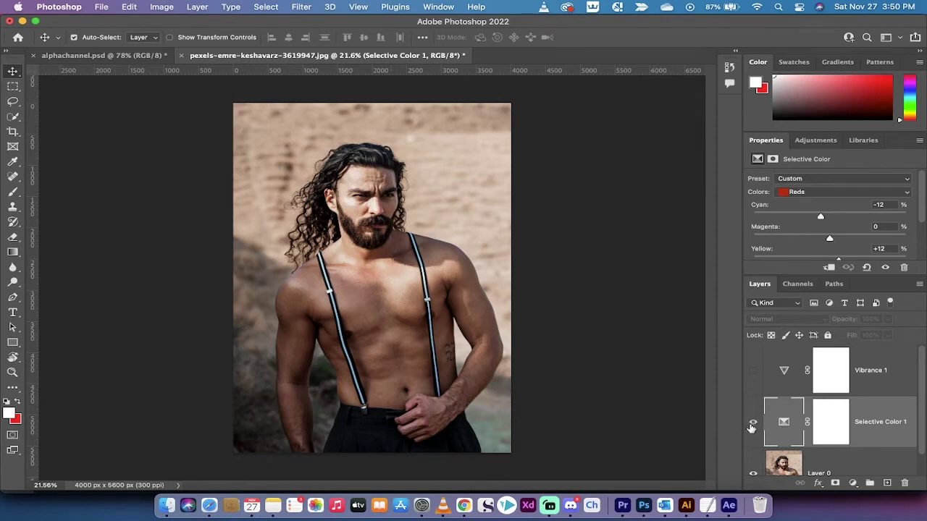
pyautogui.moveTo(751, 427); pyautogui.dragTo(753, 370)
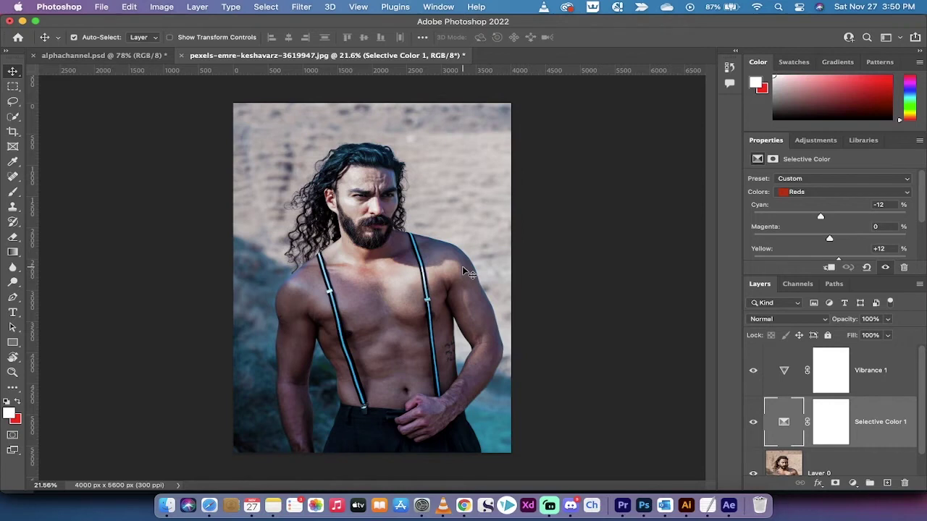
# Delete both adjustment layers so only Layer 0 remains, with the Adjustments panel showing.
pyautogui.keyDown('shift'); pyautogui.click(836, 370); pyautogui.keyUp('shift')
pyautogui.click(876, 391)
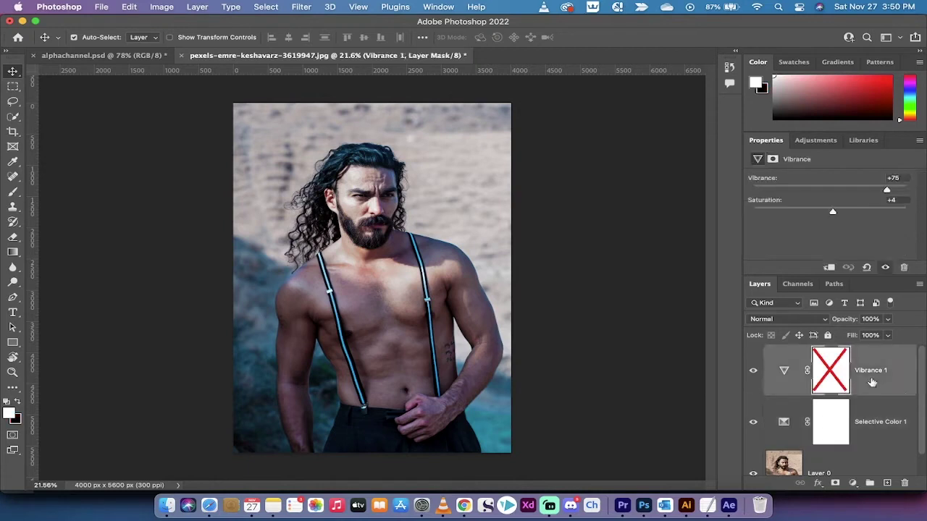
pyautogui.keyDown('shift'); pyautogui.click(852, 427); pyautogui.keyUp('shift')
pyautogui.press('Delete')
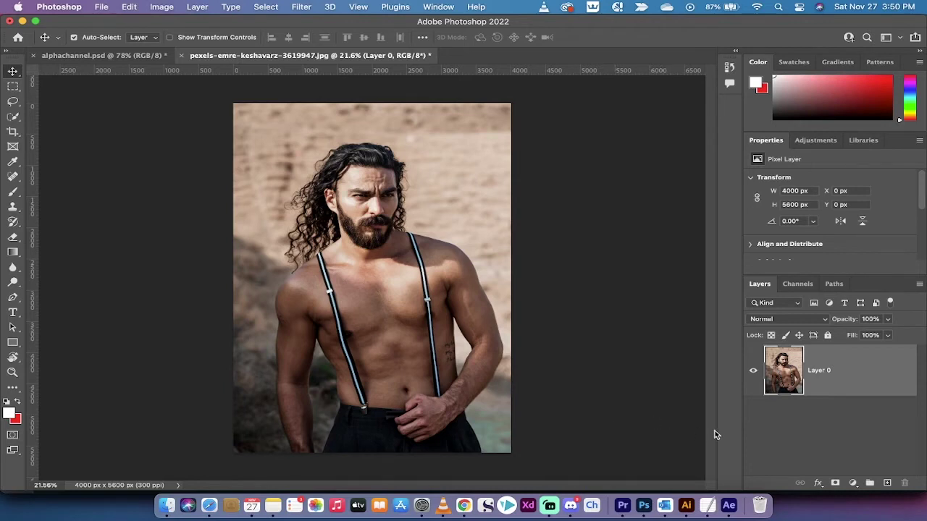
pyautogui.click(806, 139)
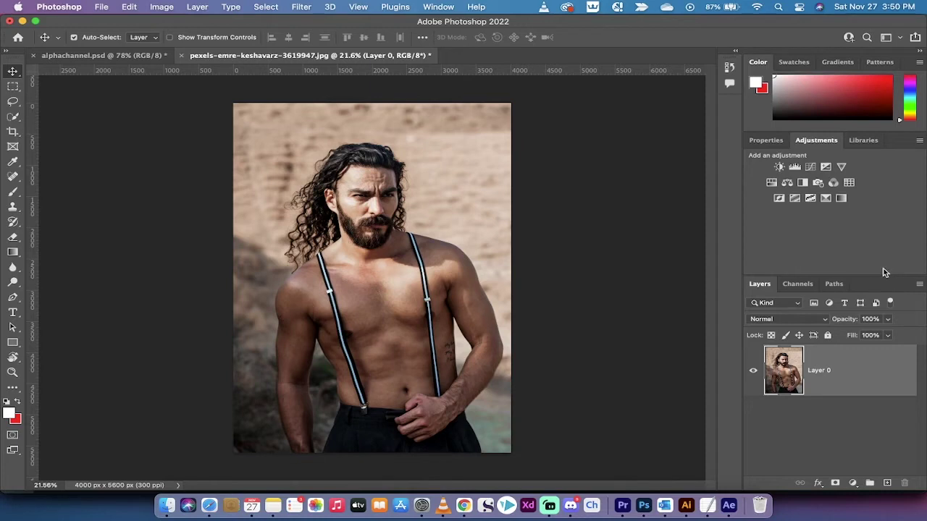
# Add a Selective Color adjustment layer and set its Colors range to Neutrals.
pyautogui.click(826, 198)
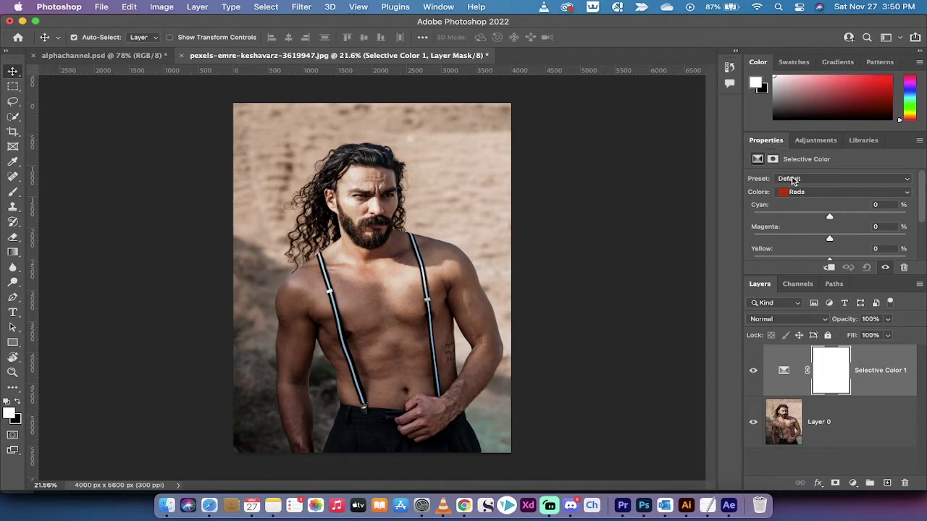
pyautogui.moveTo(767, 275); pyautogui.dragTo(771, 357)
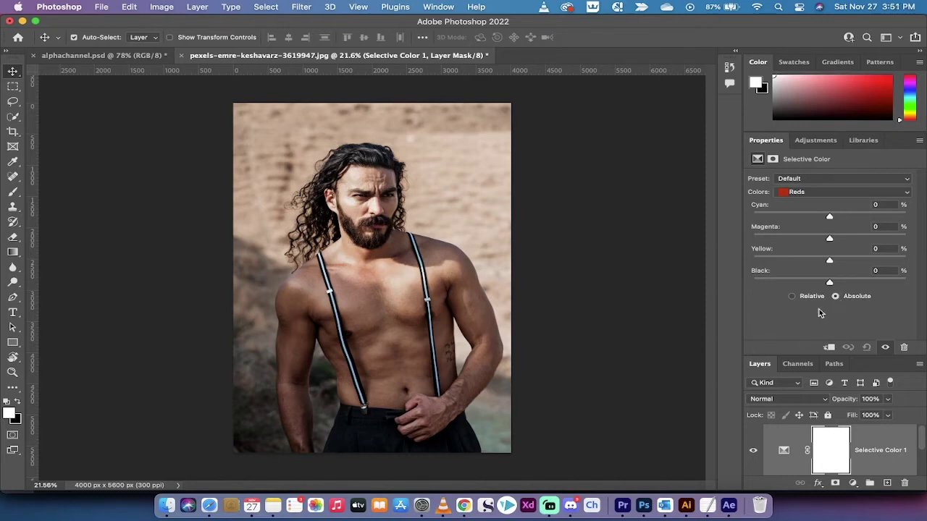
pyautogui.click(805, 194)
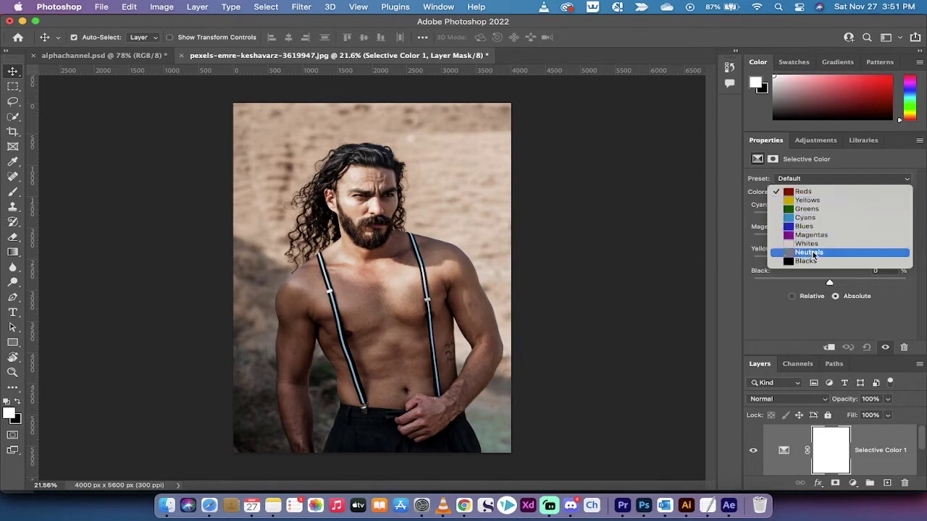
pyautogui.click(813, 253)
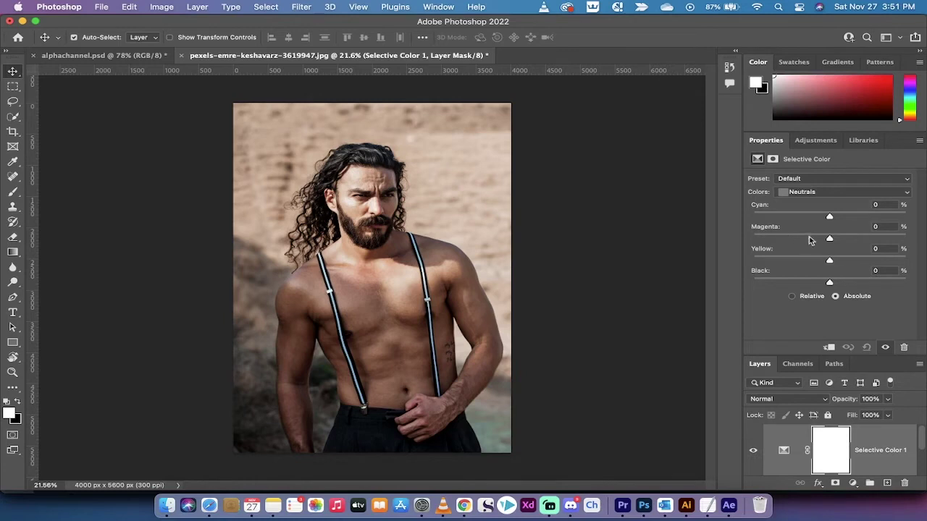
# Give the Neutrals Yellow −12% and Cyan +12%.
pyautogui.moveTo(829, 261); pyautogui.dragTo(821, 262)
pyautogui.moveTo(830, 221); pyautogui.dragTo(839, 220)
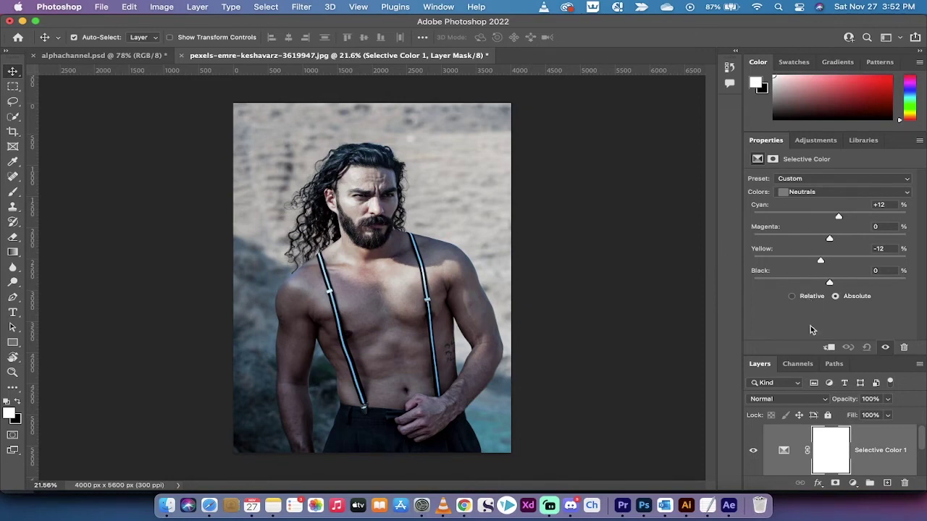
# Switch to the Reds and set Yellow +12% and Cyan −12%.
pyautogui.click(824, 192)
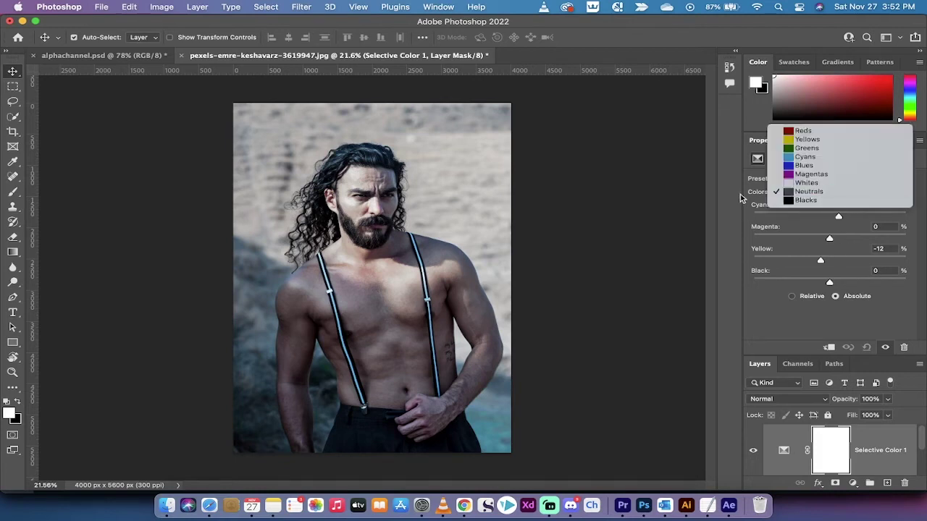
pyautogui.click(823, 193)
pyautogui.click(822, 192)
pyautogui.click(814, 132)
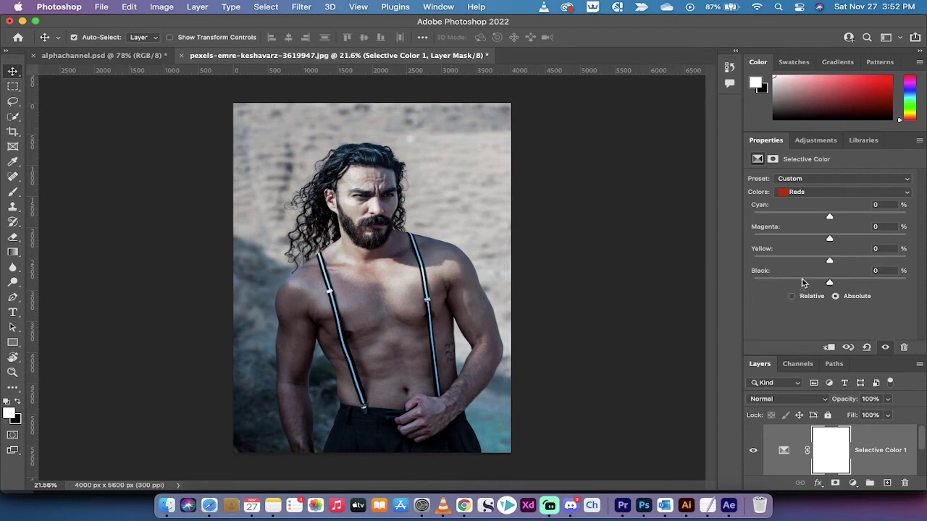
pyautogui.moveTo(831, 262); pyautogui.dragTo(838, 263)
pyautogui.moveTo(830, 217); pyautogui.dragTo(821, 218)
# Lower the Yellows range's Yellow to about −18%, with the Adjustments panel shown again.
pyautogui.click(820, 194)
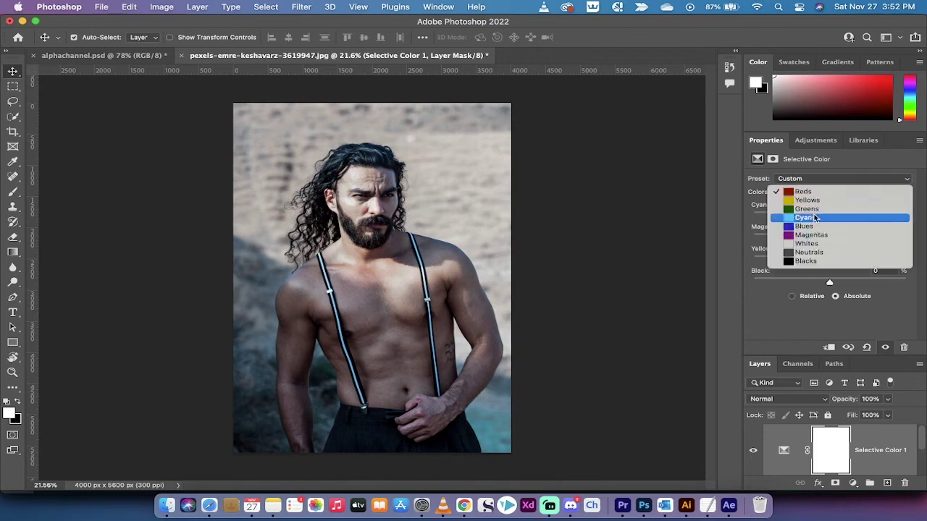
pyautogui.click(812, 202)
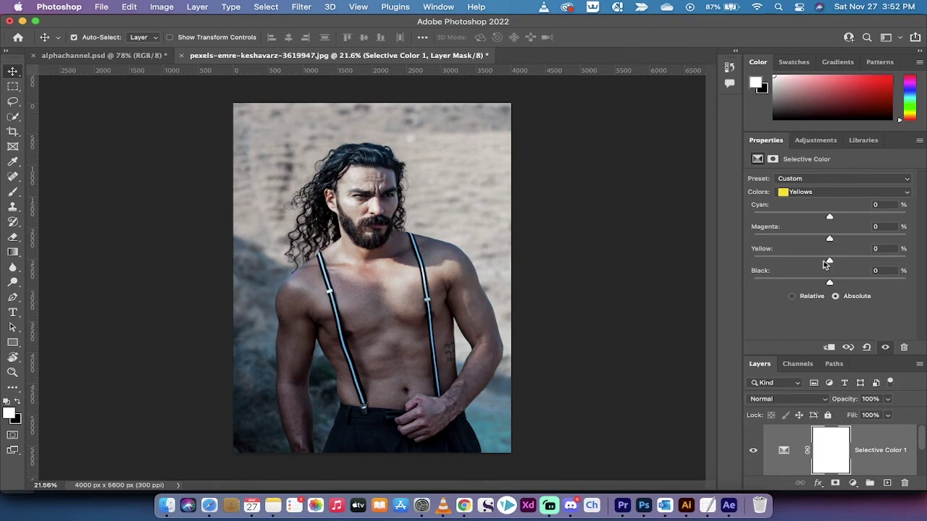
pyautogui.moveTo(823, 265); pyautogui.dragTo(816, 264)
pyautogui.click(810, 139)
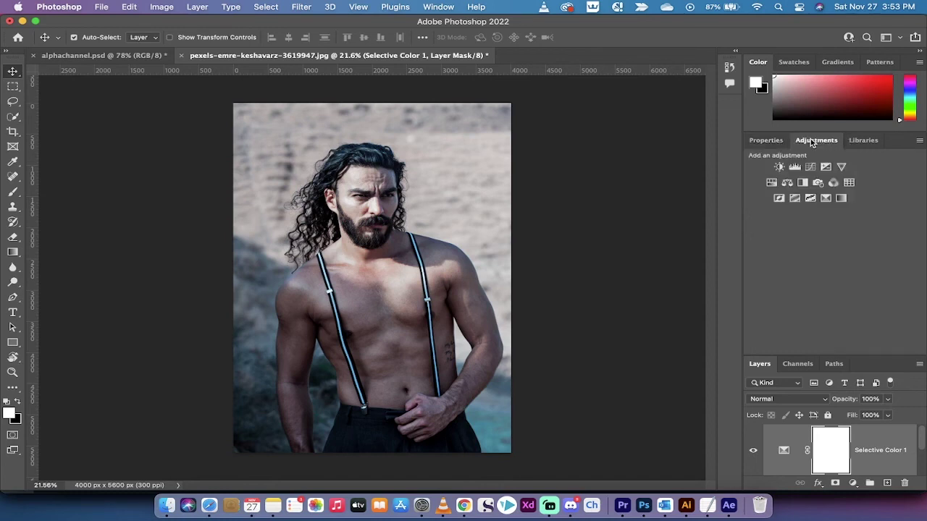
# Add a Vibrance layer at +70, then hide both adjustment layers to see the original photo.
pyautogui.click(840, 168)
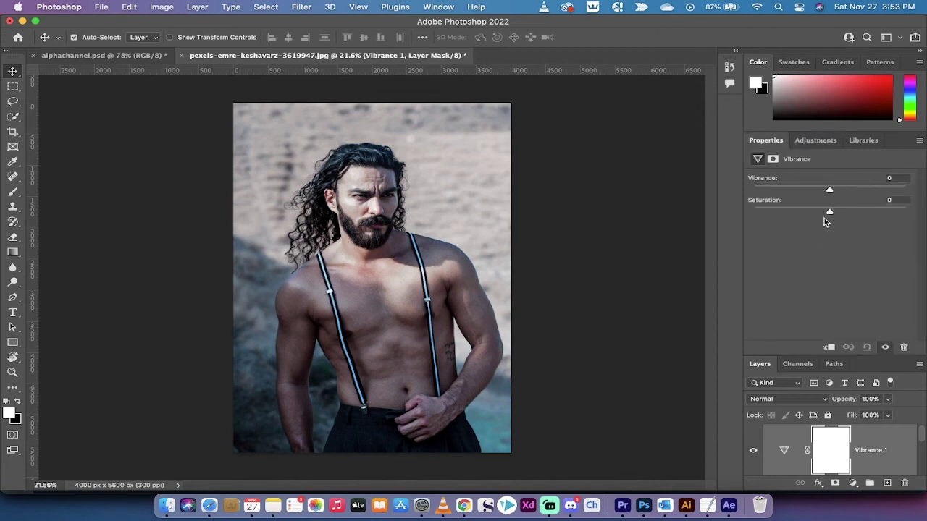
pyautogui.moveTo(831, 188); pyautogui.dragTo(884, 187)
pyautogui.moveTo(883, 186); pyautogui.dragTo(883, 187)
pyautogui.moveTo(807, 355); pyautogui.dragTo(796, 253)
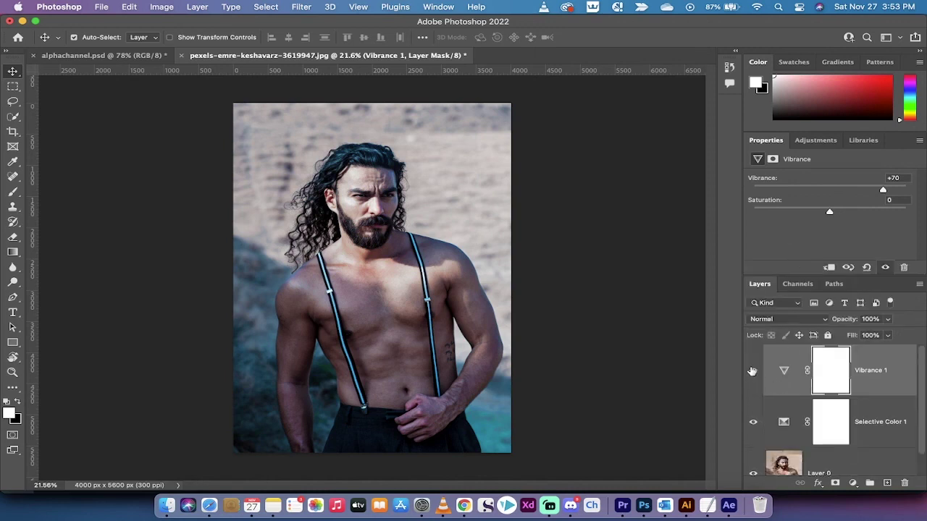
pyautogui.moveTo(752, 371); pyautogui.dragTo(759, 434)
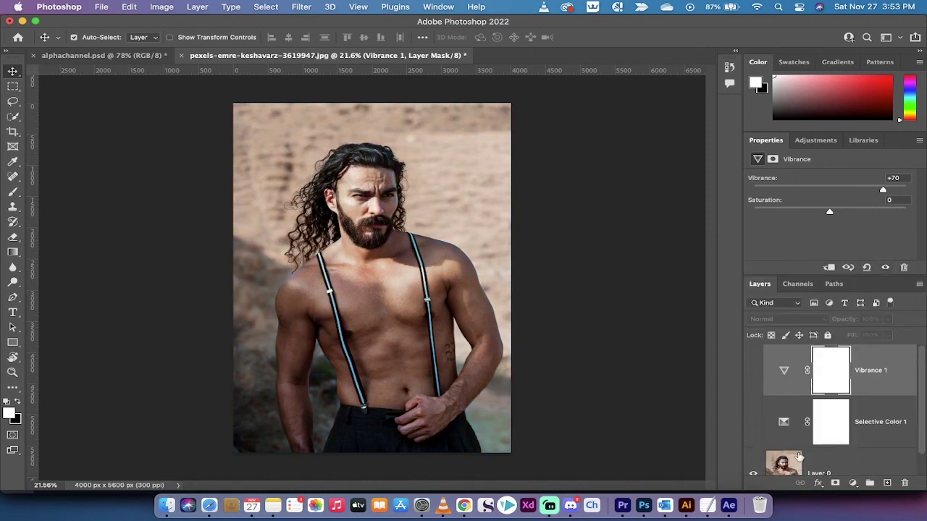
# Turn Vibrance 1 and Selective Color 1 back on to restore the cool teal grade.
pyautogui.scroll(-2, 825, 462)
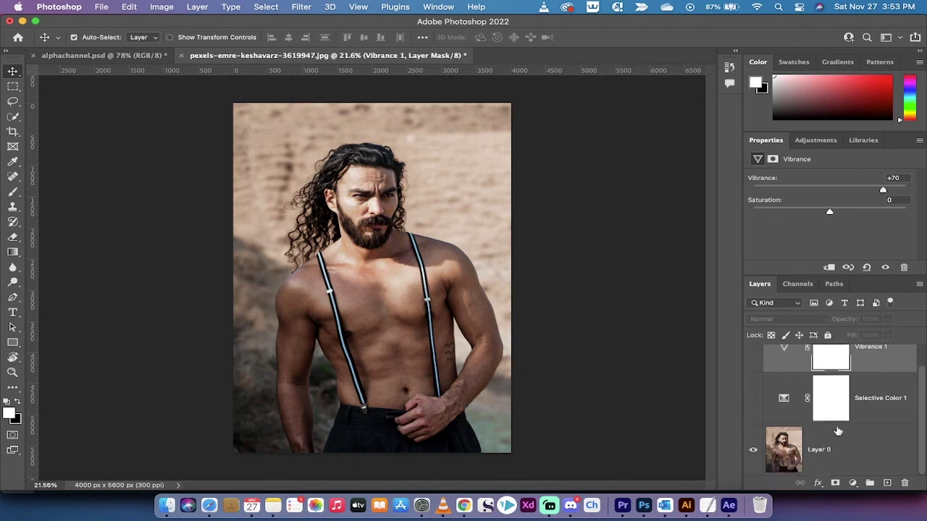
pyautogui.moveTo(753, 398); pyautogui.dragTo(753, 367)
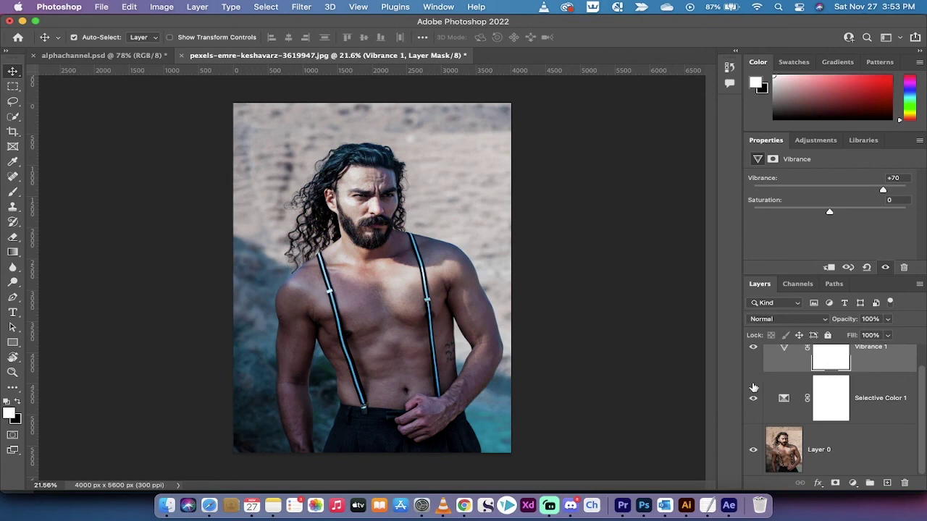
pyautogui.scroll(2, 845, 391)
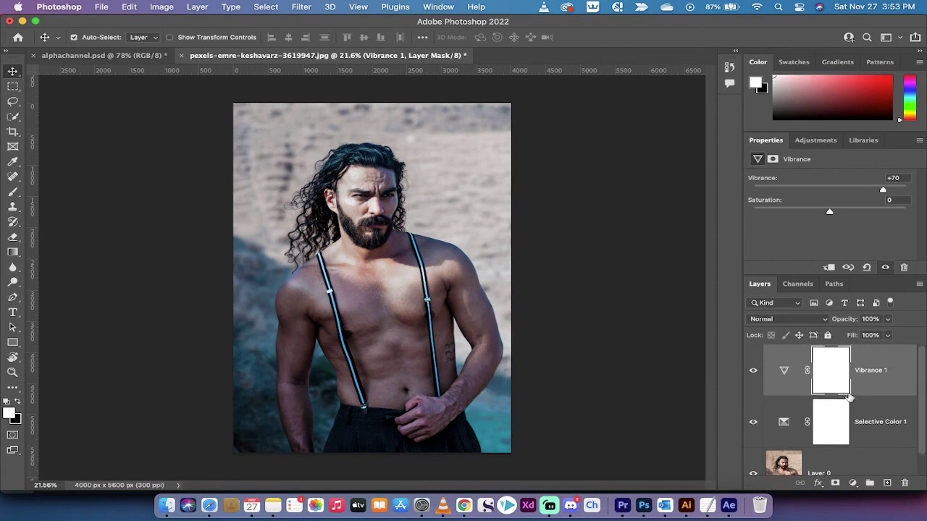